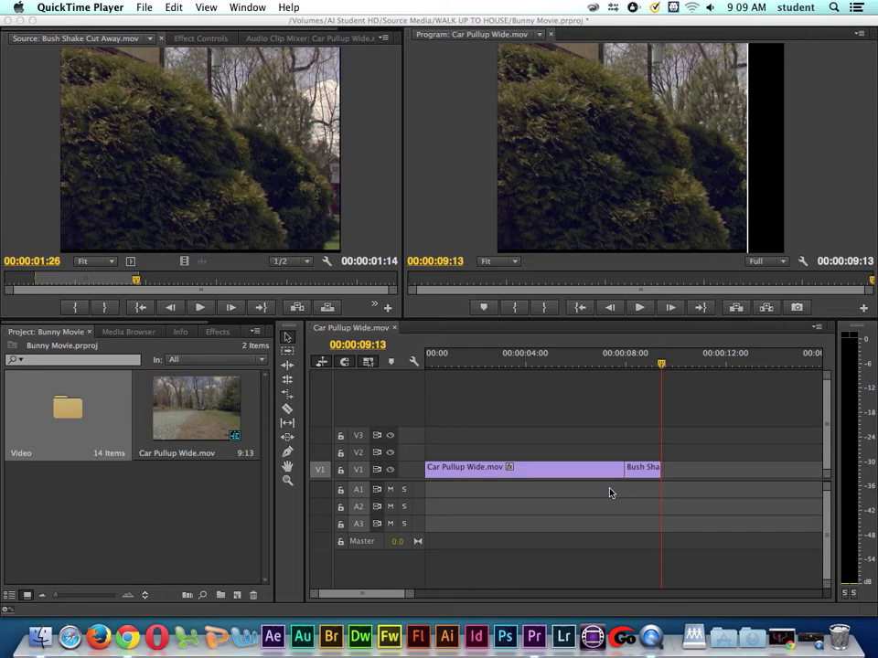
# Step: Load the Car Pullup Passenger clip from the Video bin into the Source monitor
pyautogui.click(657, 369)
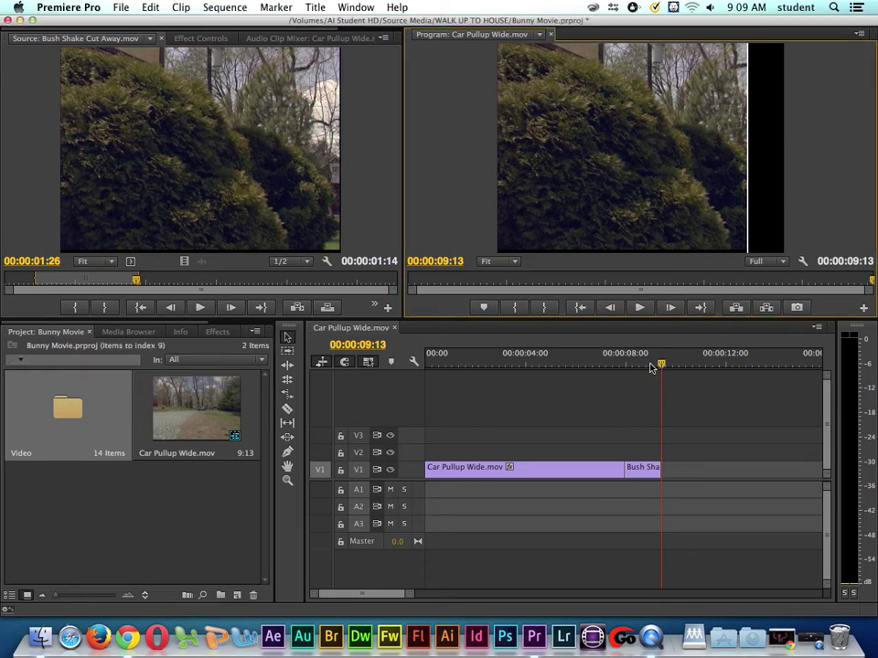
pyautogui.moveTo(658, 362)
pyautogui.mouseDown()
pyautogui.moveTo(600, 367)
pyautogui.moveTo(661, 368)
pyautogui.mouseUp()
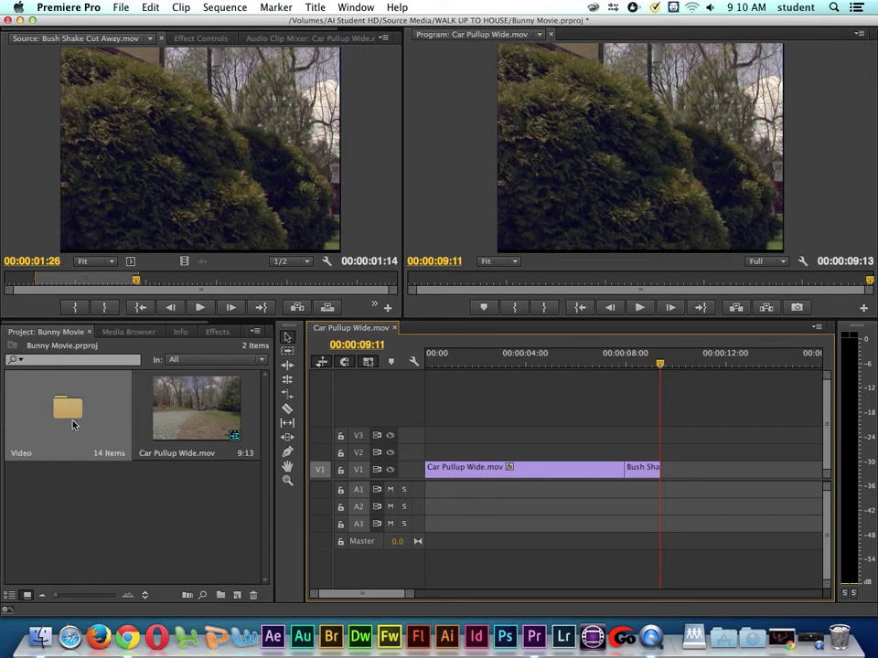
pyautogui.doubleClick(69, 409)
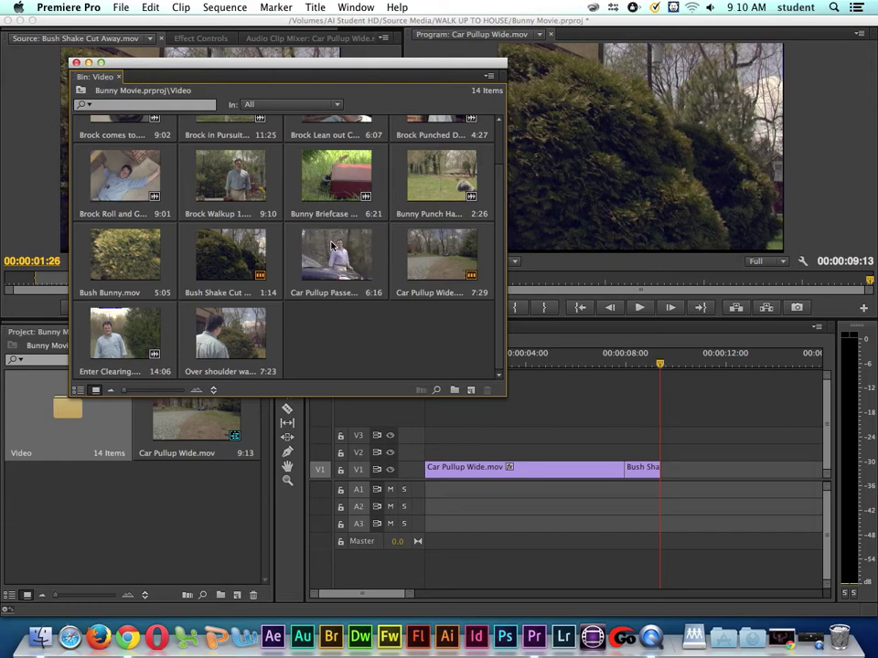
pyautogui.moveTo(333, 69); pyautogui.dragTo(305, 299)
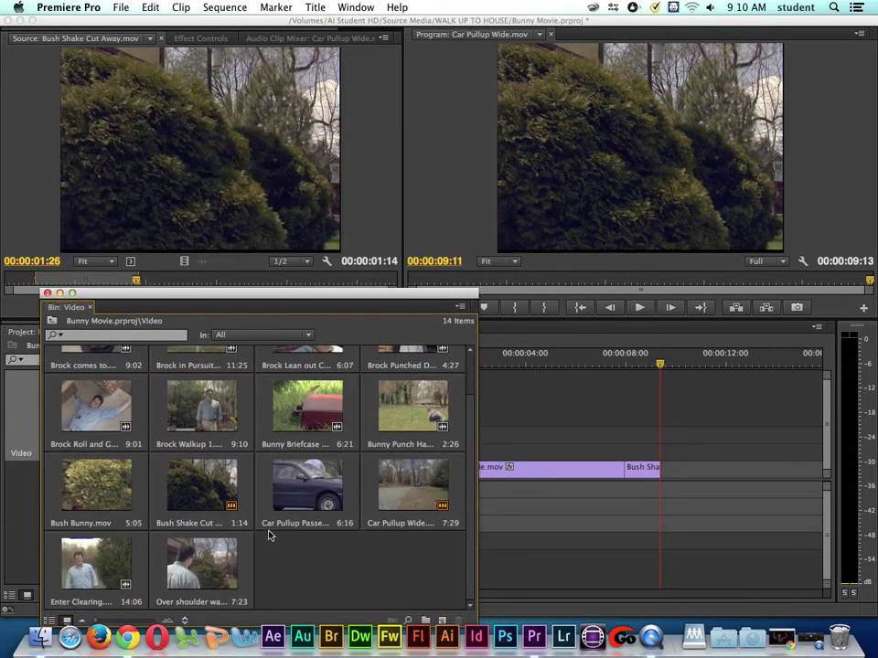
pyautogui.doubleClick(293, 490)
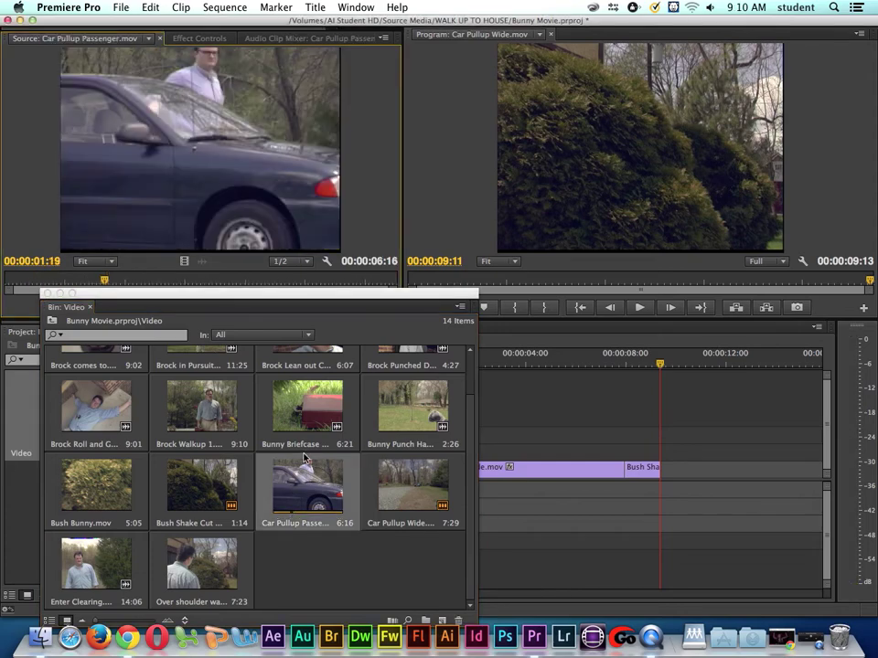
pyautogui.click(48, 294)
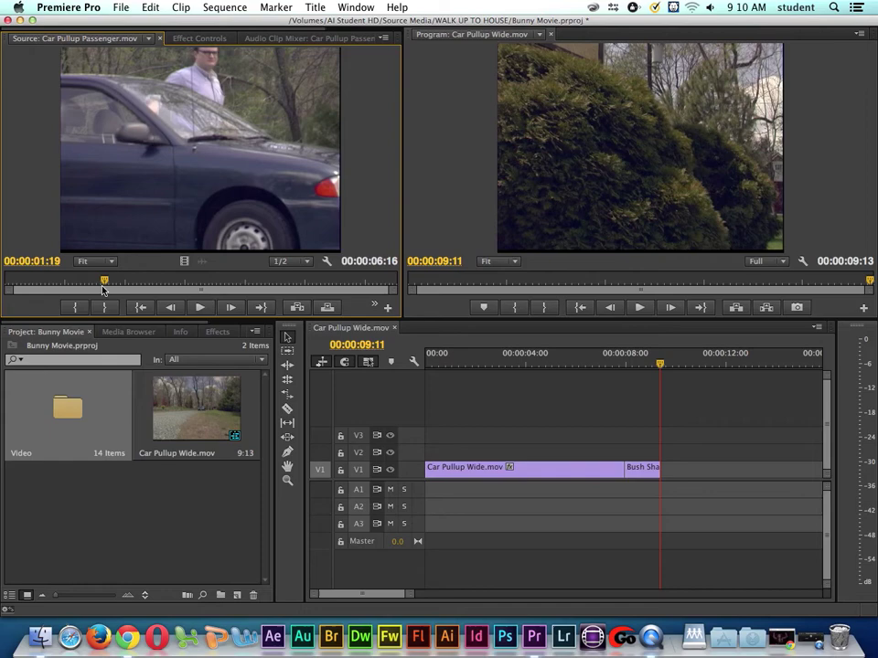
# Step: Mark a four-second range starting at 00:00:00:16 and overwrite it after the Bush clip
pyautogui.moveTo(103, 291); pyautogui.dragTo(275, 281)
pyautogui.click(78, 308)
pyautogui.click(107, 308)
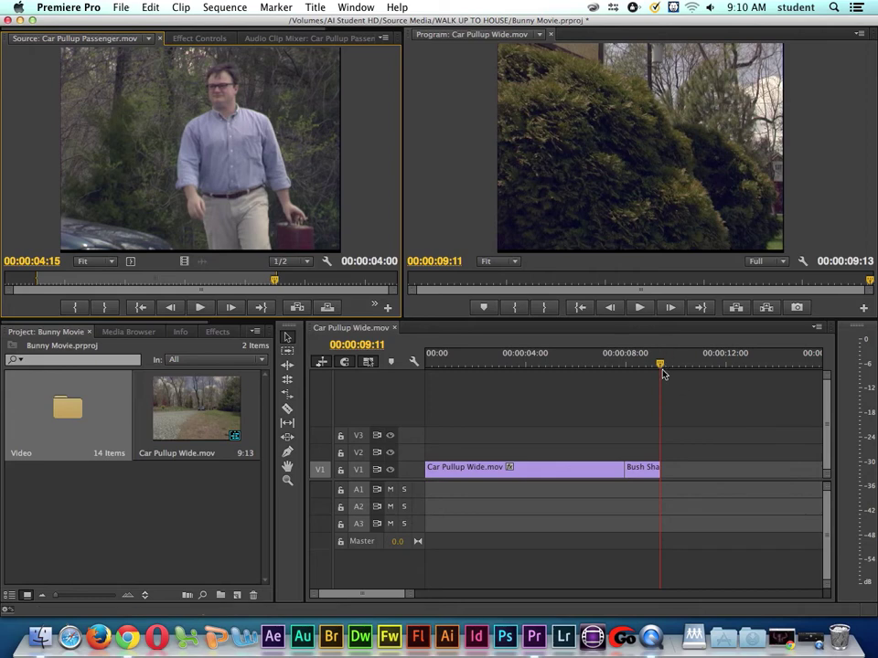
pyautogui.moveTo(663, 368); pyautogui.dragTo(665, 368)
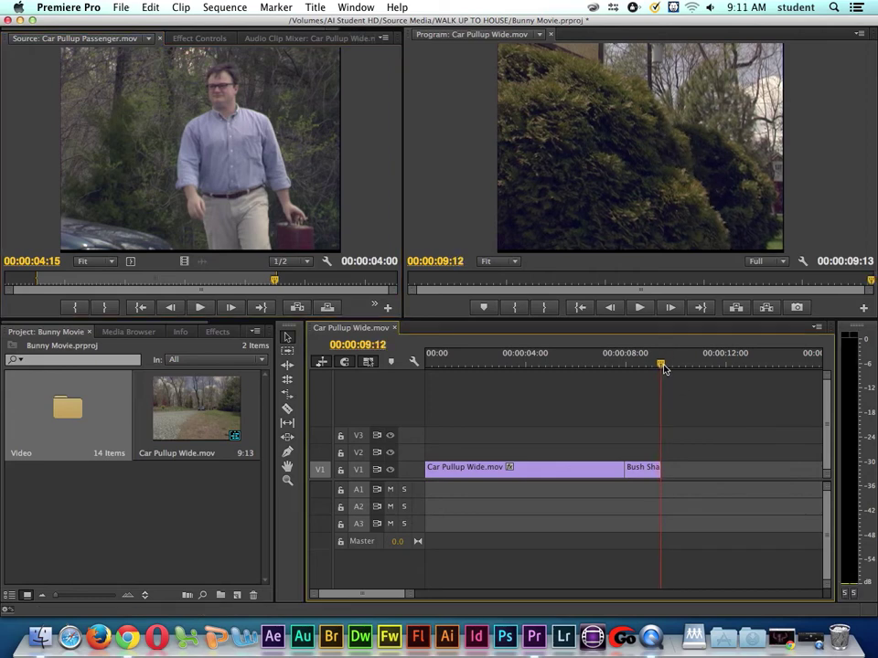
pyautogui.click(327, 307)
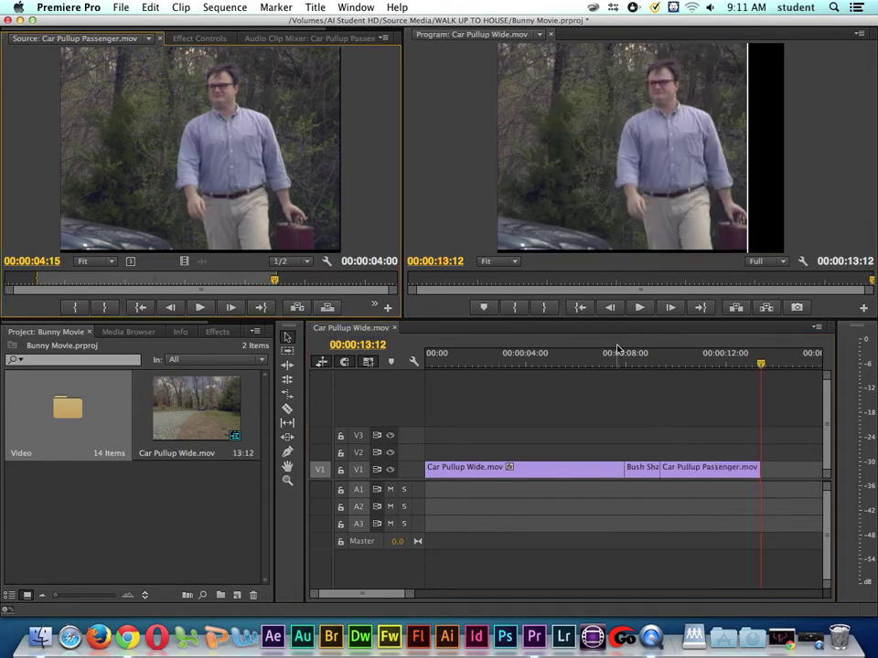
# Step: Load Bush Shake Cut Away from the Video bin into the Source monitor
pyautogui.moveTo(608, 363); pyautogui.dragTo(761, 366)
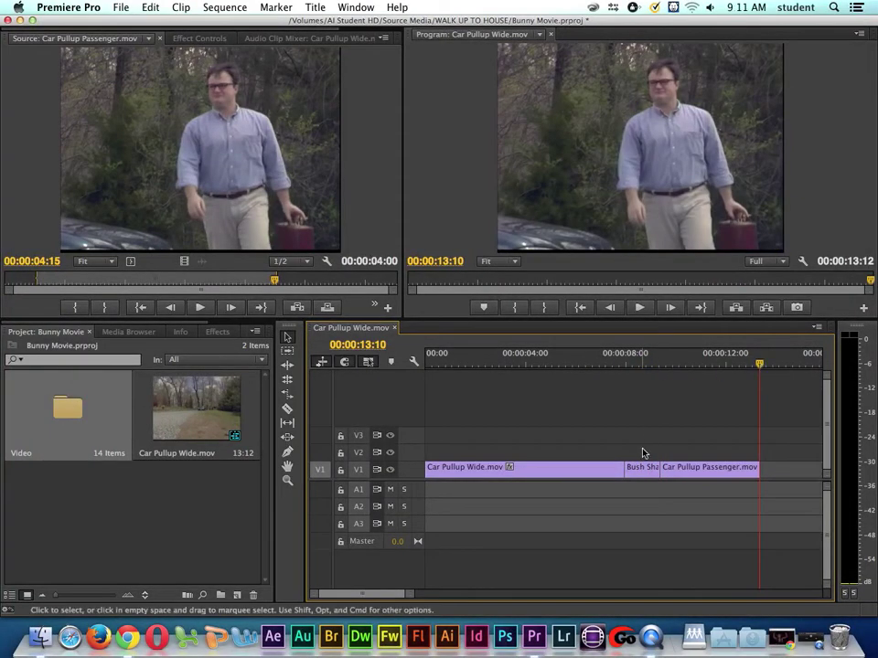
pyautogui.doubleClick(58, 416)
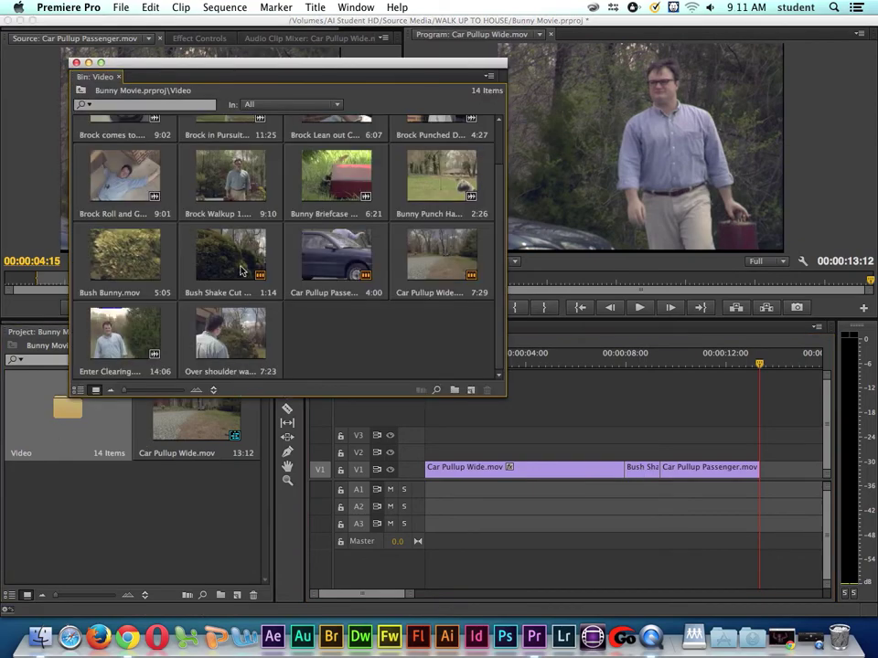
pyautogui.doubleClick(238, 264)
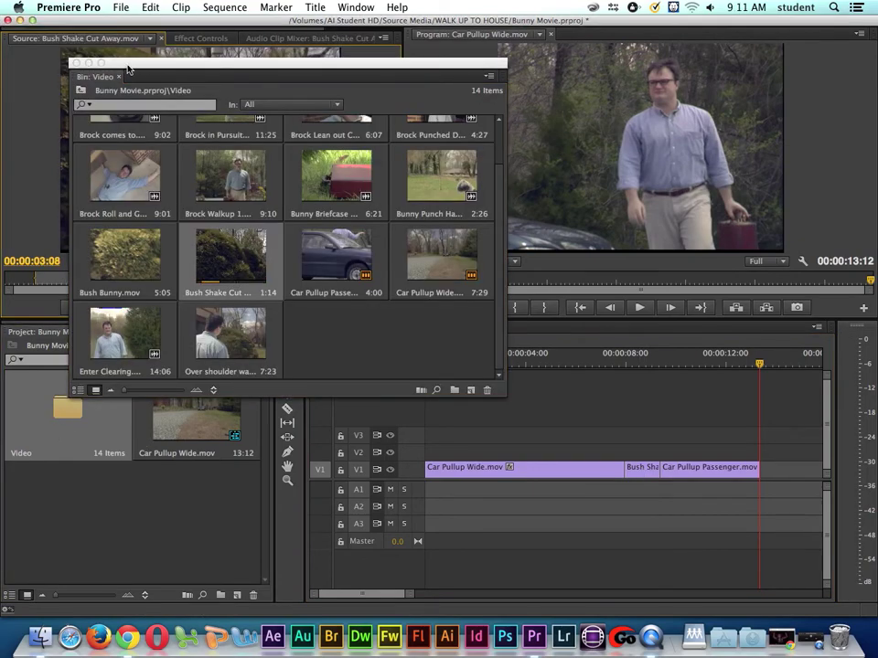
pyautogui.moveTo(128, 68); pyautogui.dragTo(131, 470)
# Step: Mark In at 00:00:02:00 and Out at 00:00:04:09, then overwrite it at the sequence end
pyautogui.click(180, 279)
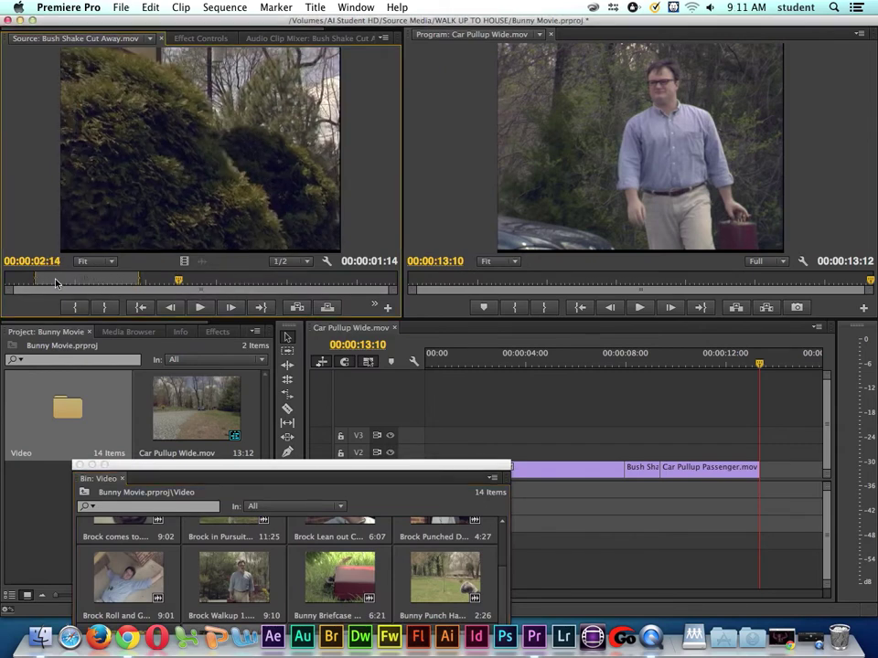
pyautogui.moveTo(170, 283); pyautogui.dragTo(144, 286)
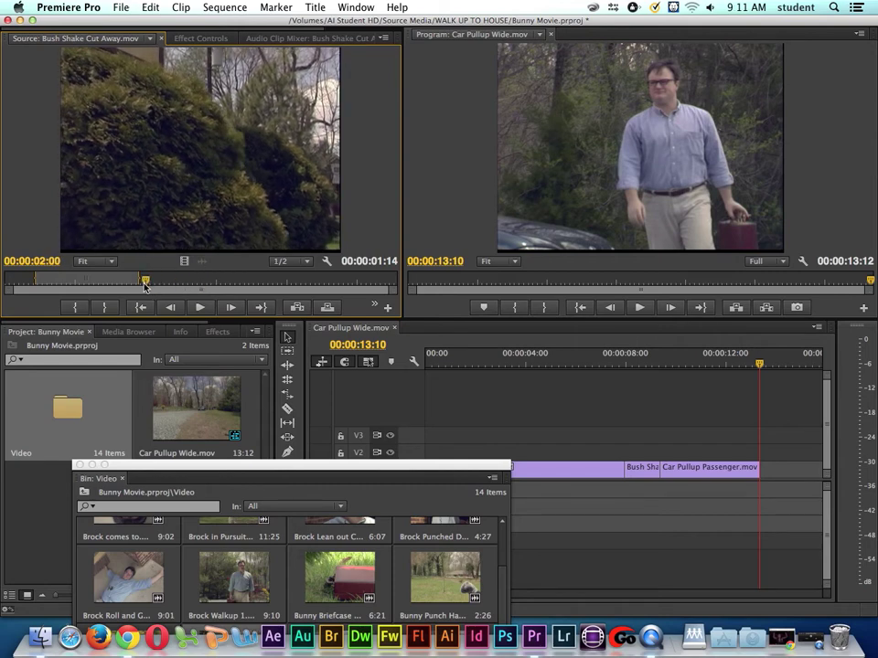
pyautogui.click(72, 308)
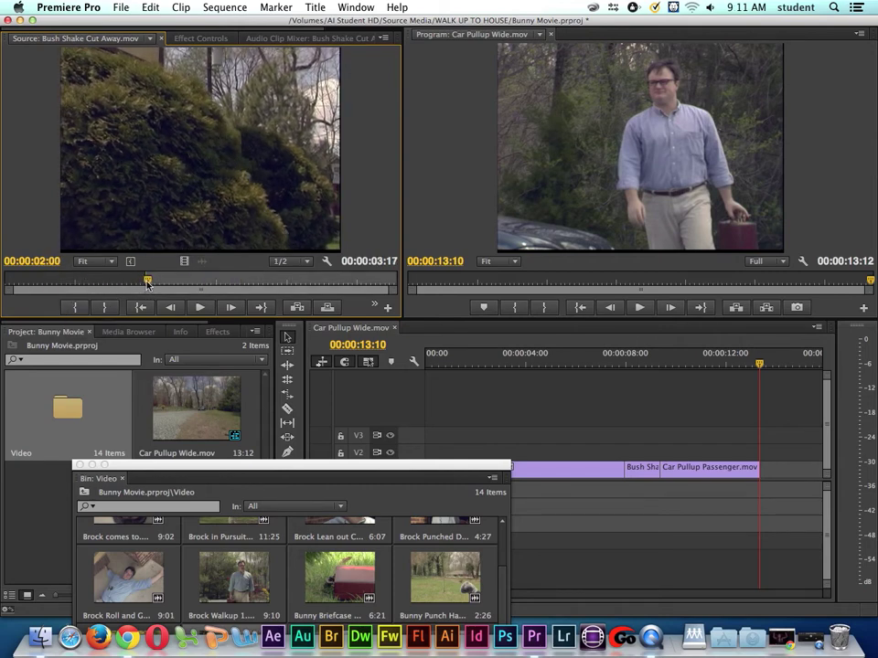
pyautogui.moveTo(145, 281); pyautogui.dragTo(307, 287)
pyautogui.click(105, 307)
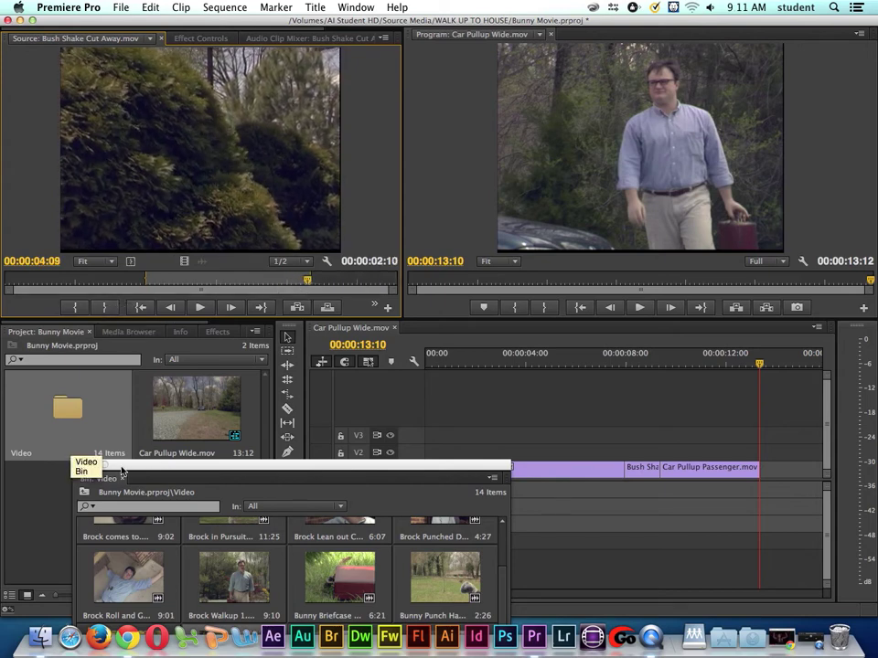
pyautogui.moveTo(122, 473); pyautogui.dragTo(57, 587)
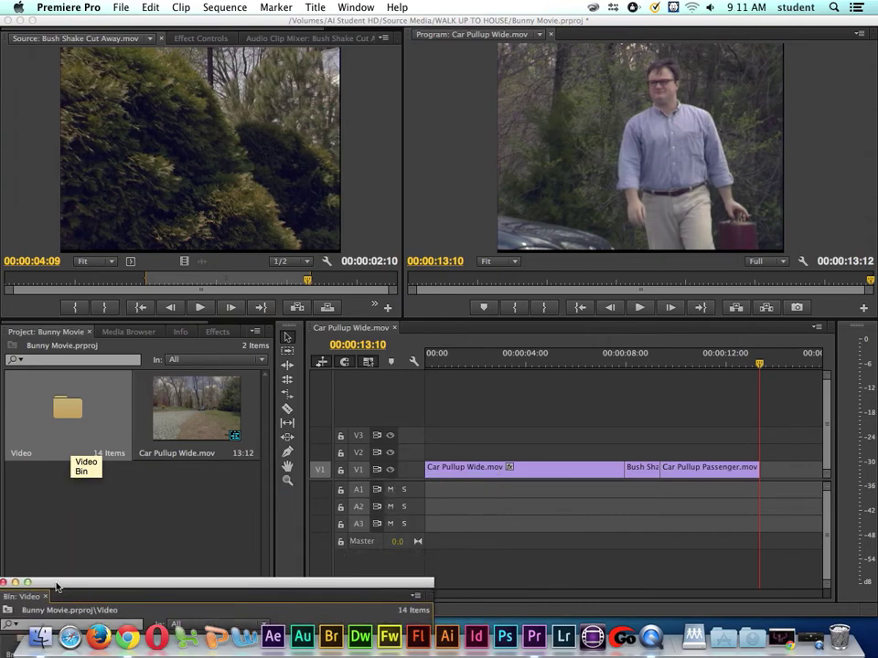
pyautogui.click(327, 308)
pyautogui.moveTo(625, 363); pyautogui.dragTo(814, 363)
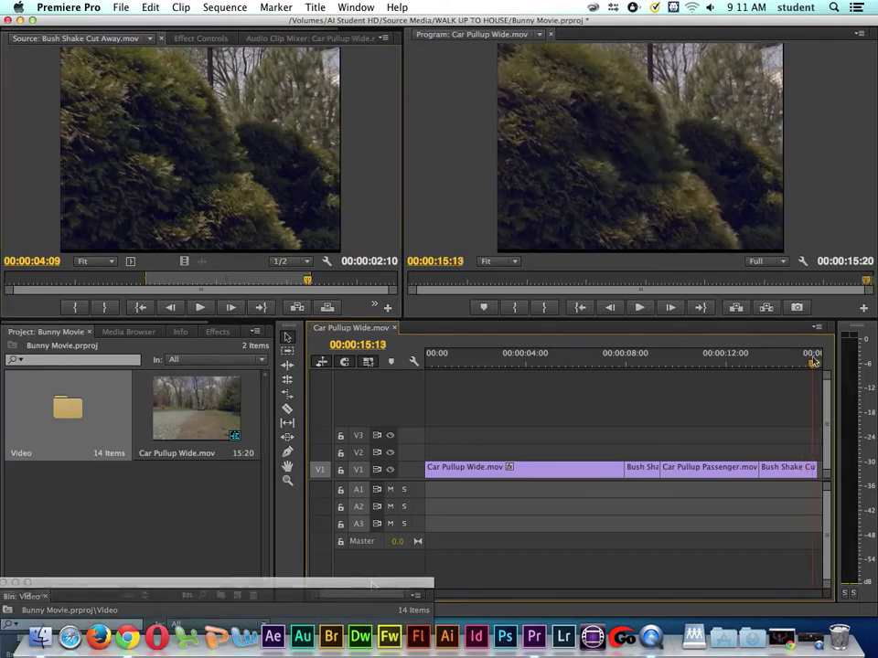
# Step: Load Brock Walkup 1 from the Video bin into the Source monitor
pyautogui.moveTo(401, 595); pyautogui.dragTo(463, 594)
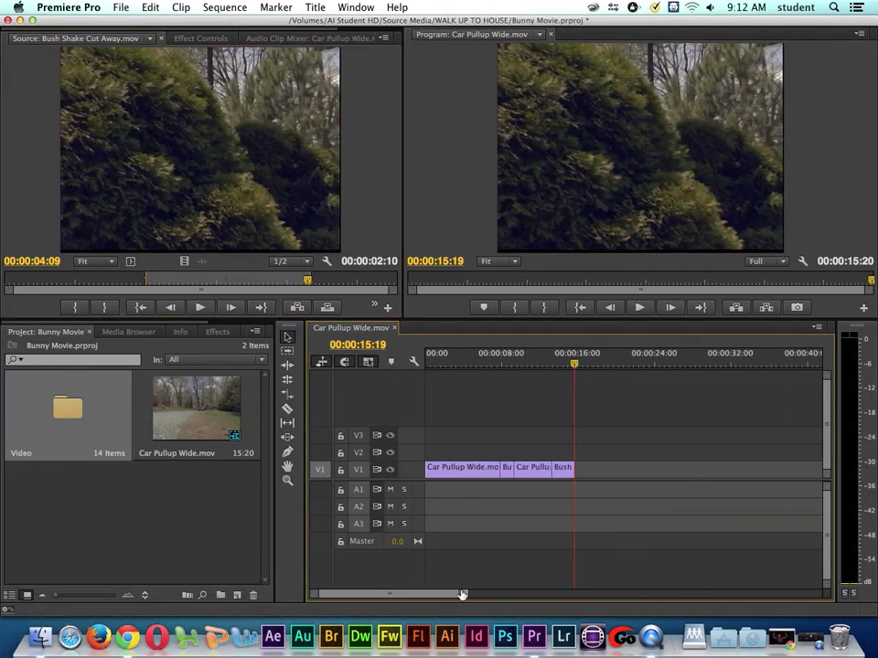
pyautogui.doubleClick(61, 420)
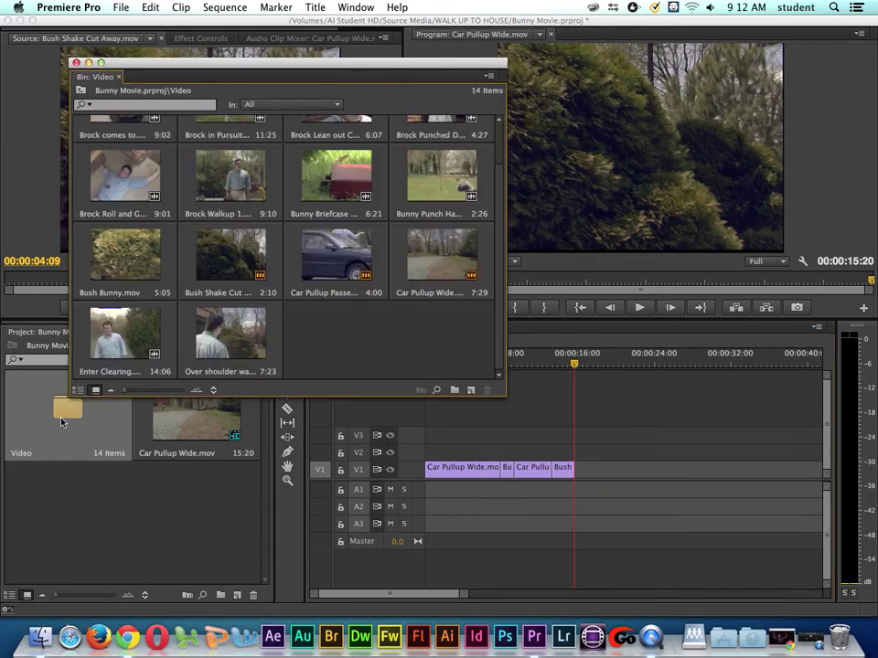
pyautogui.doubleClick(231, 187)
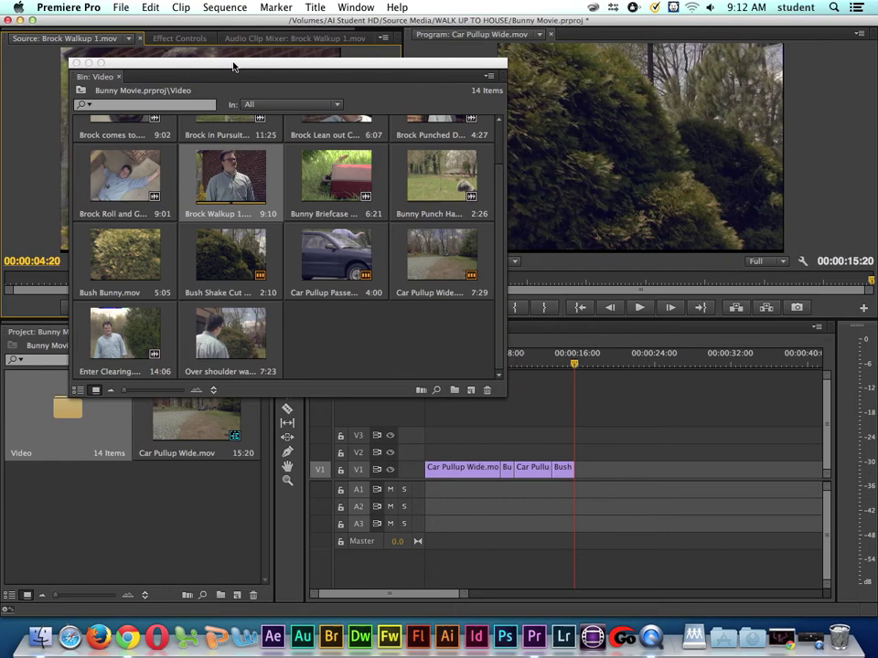
pyautogui.moveTo(233, 66); pyautogui.dragTo(131, 428)
# Step: Mark a 5:24 range from 00:00:00:22 and overwrite it after the second Bush clip
pyautogui.click(85, 287)
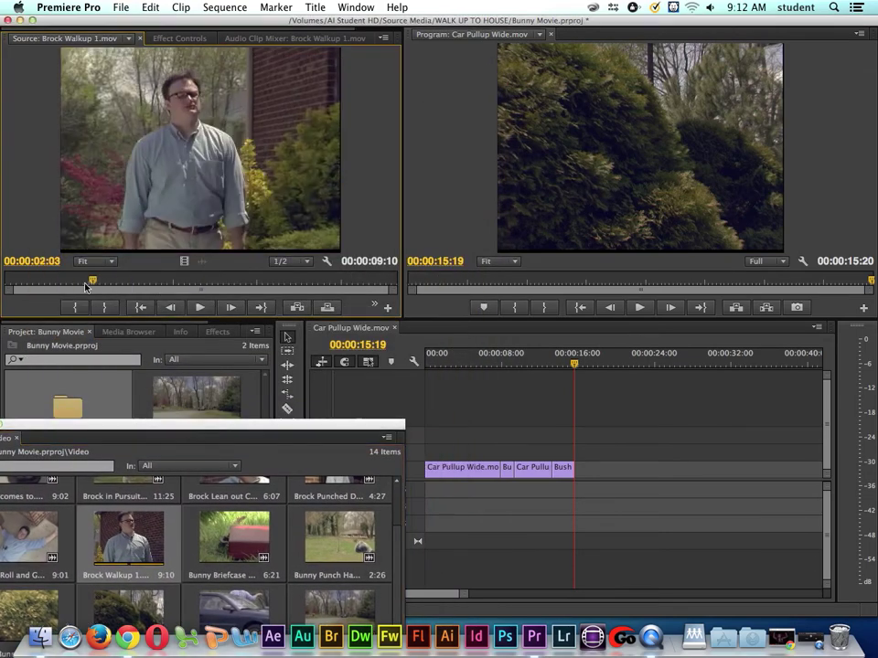
pyautogui.moveTo(85, 287); pyautogui.dragTo(281, 289)
pyautogui.click(74, 307)
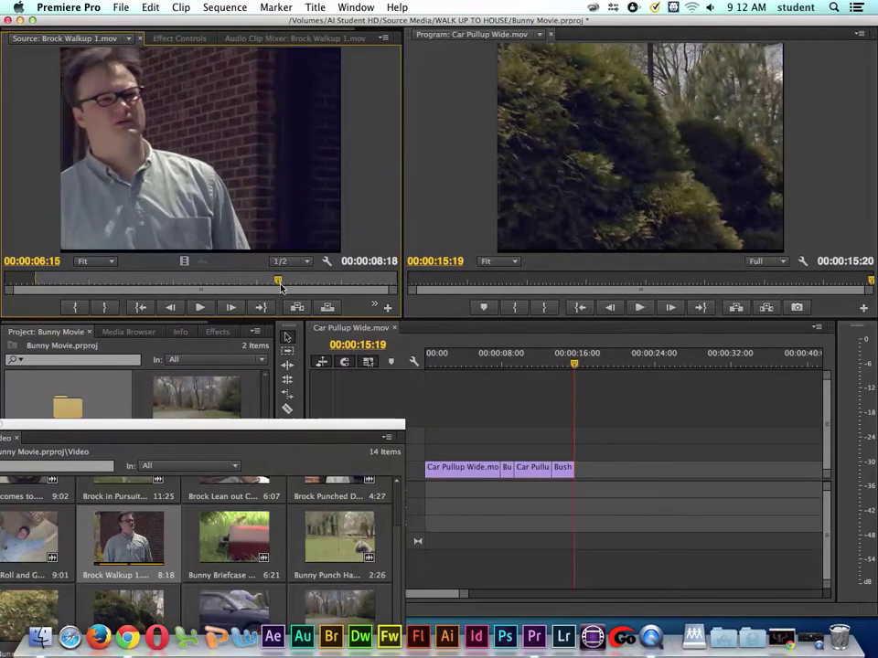
pyautogui.click(105, 308)
pyautogui.moveTo(352, 427); pyautogui.dragTo(345, 442)
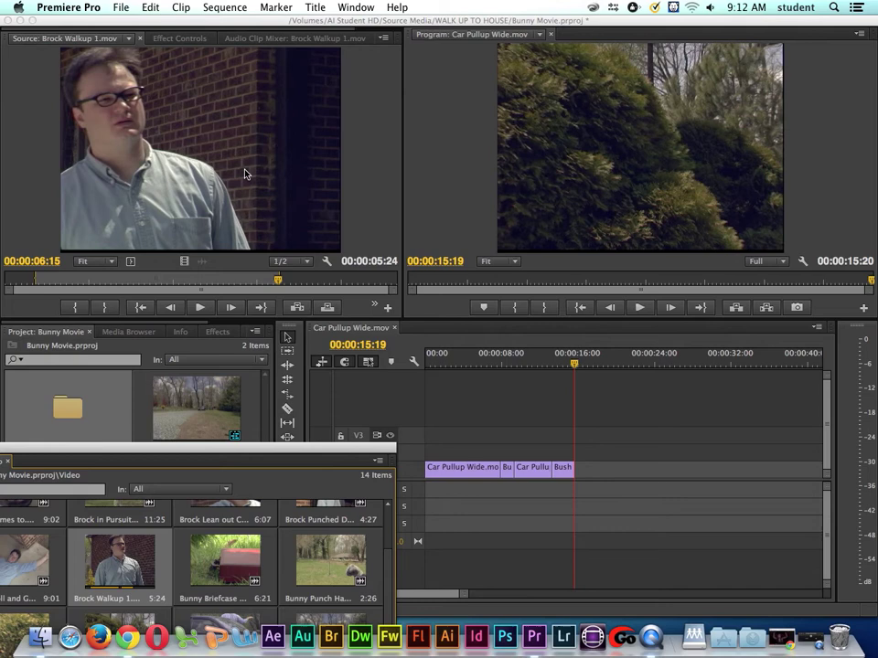
pyautogui.click(325, 309)
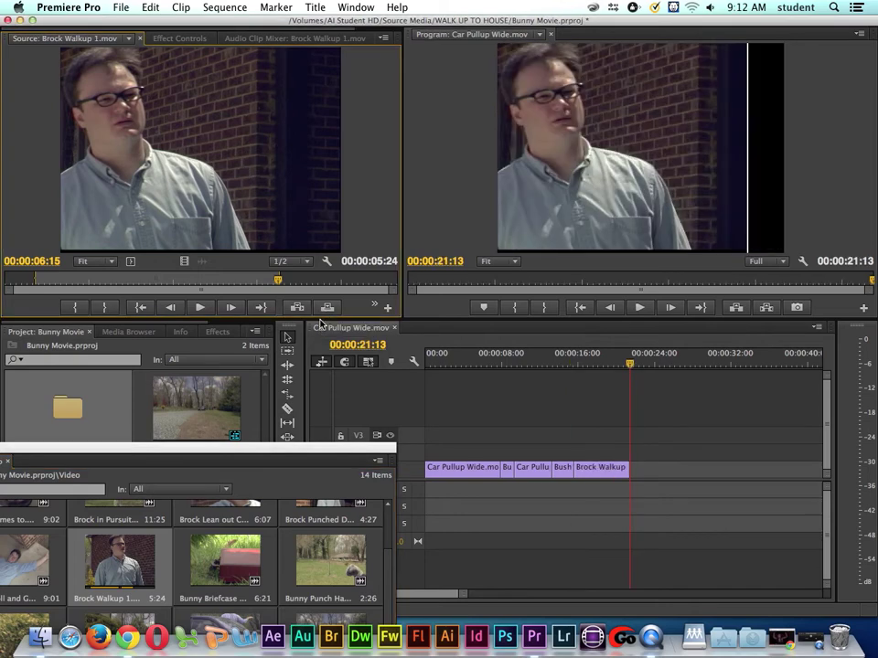
pyautogui.moveTo(524, 345); pyautogui.dragTo(677, 363)
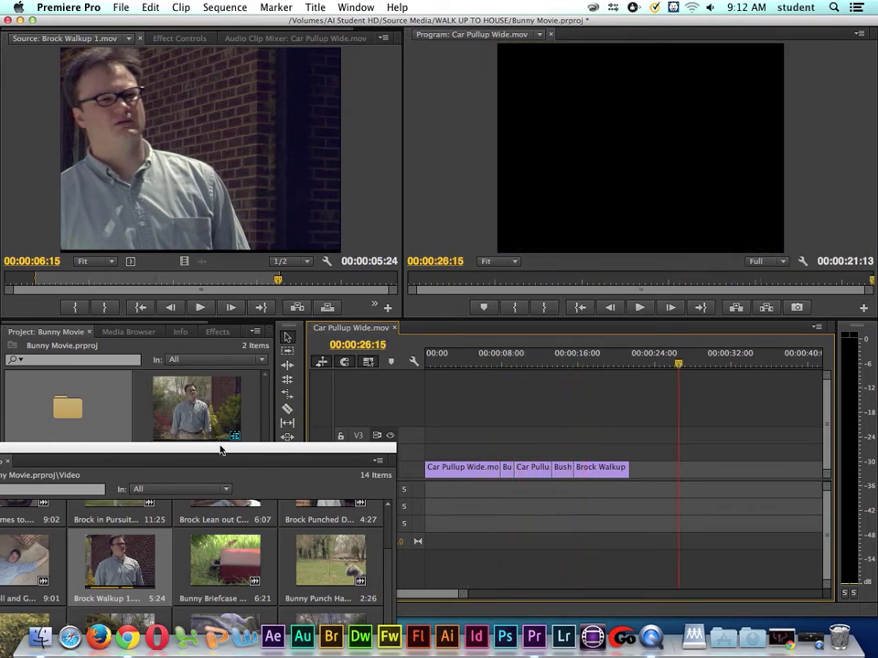
# Step: Move the floating Video bin window up to reveal all 14 clip thumbnails
pyautogui.moveTo(221, 447); pyautogui.dragTo(253, 228)
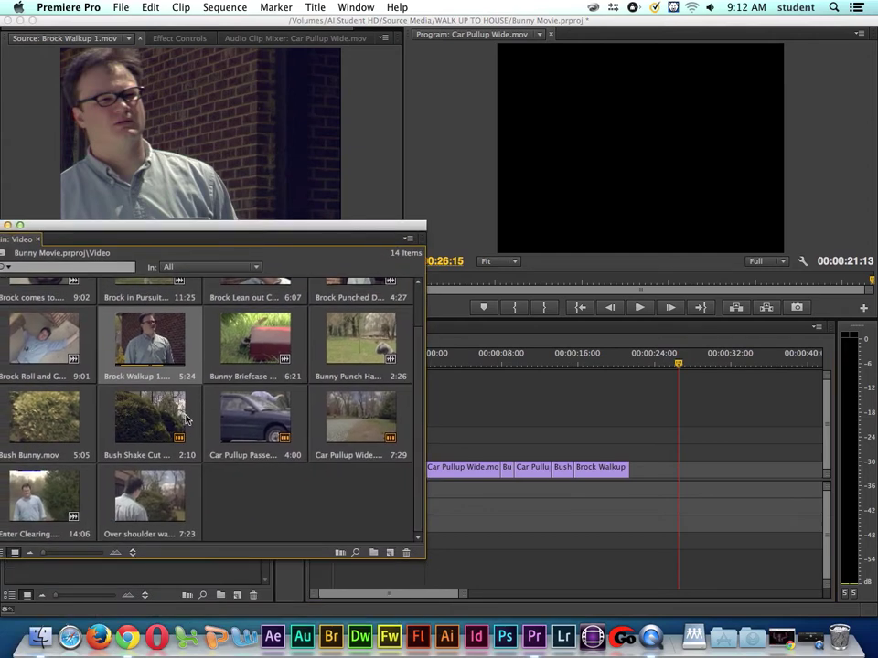
# Step: Place the 7:29 Car Pullup Wide clip on V1 at 00:00:26:15, leaving a gap after Brock Walkup
pyautogui.doubleClick(357, 421)
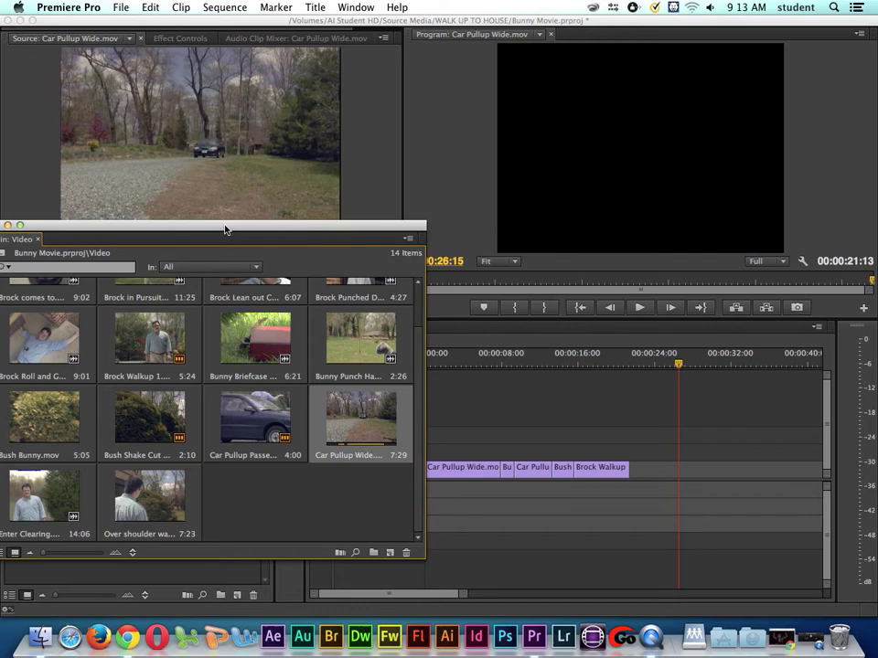
pyautogui.moveTo(226, 230); pyautogui.dragTo(216, 384)
pyautogui.click(155, 168)
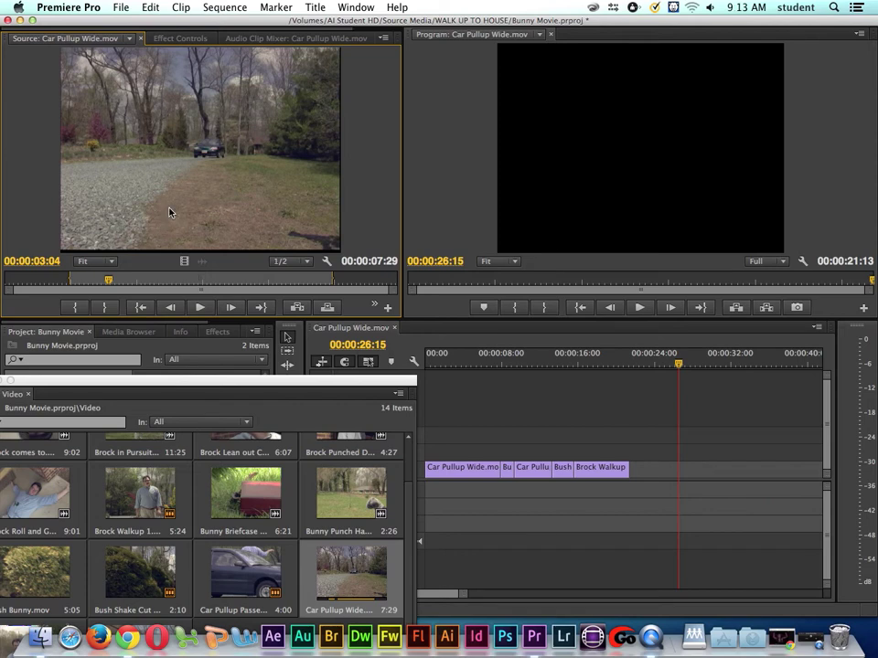
pyautogui.moveTo(170, 211); pyautogui.dragTo(688, 476)
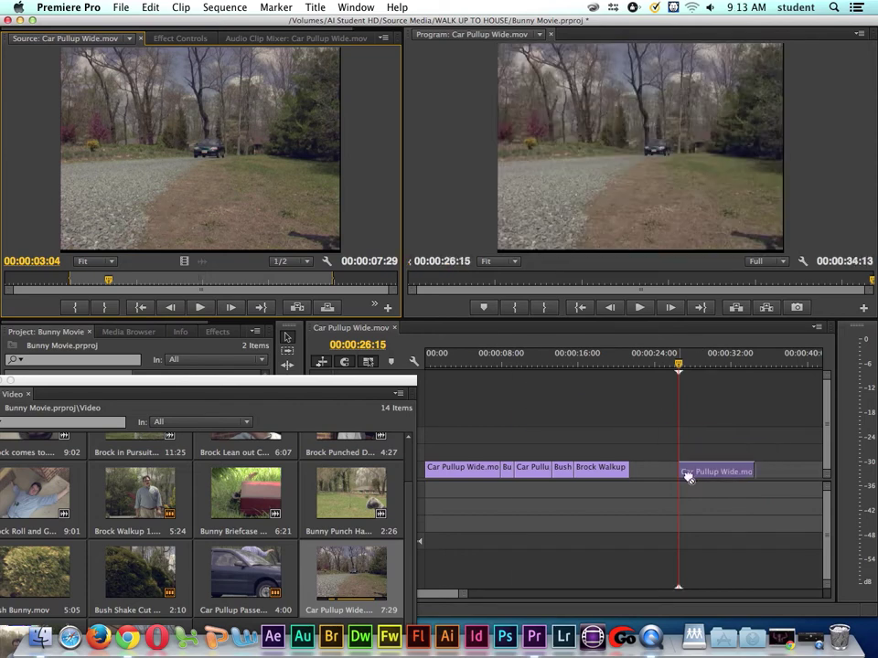
pyautogui.moveTo(685, 366); pyautogui.dragTo(747, 366)
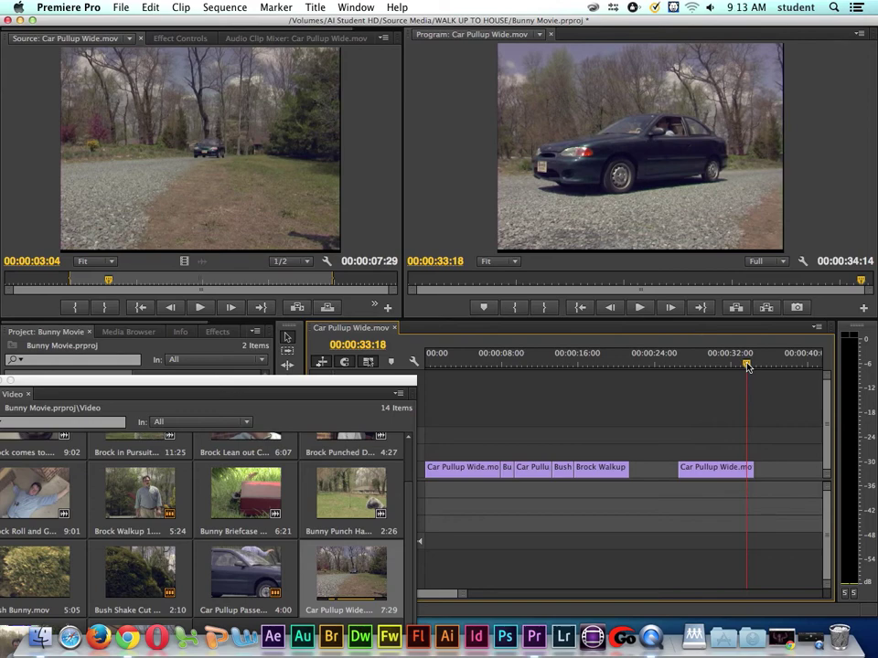
pyautogui.moveTo(747, 366)
pyautogui.mouseDown()
pyautogui.moveTo(690, 369)
pyautogui.moveTo(754, 376)
pyautogui.mouseUp()
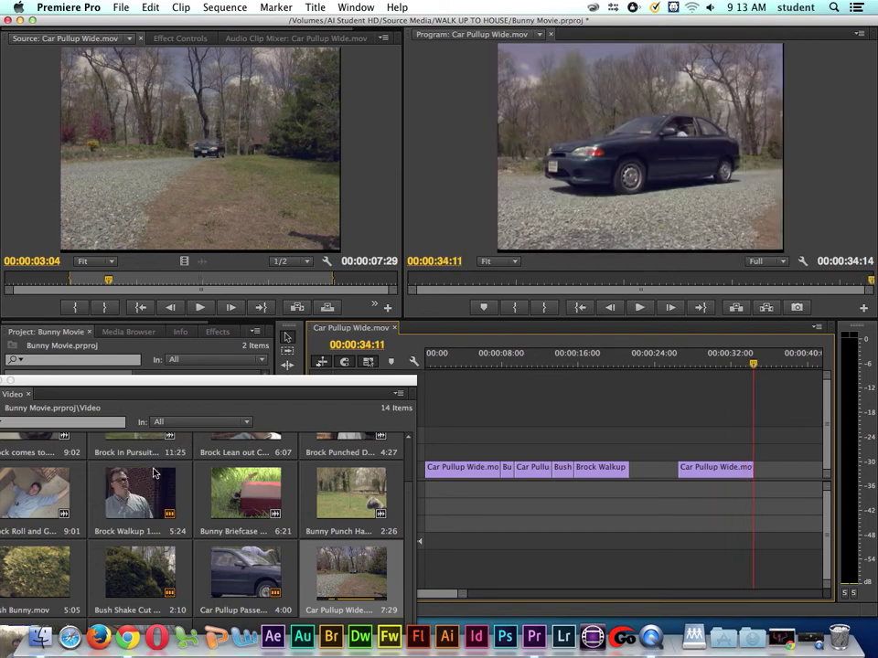
# Step: Drag the 4-second Car Pullup Passenger clip onto V1 at 00:00:34:11, right after Car Pullup Wide
pyautogui.doubleClick(255, 584)
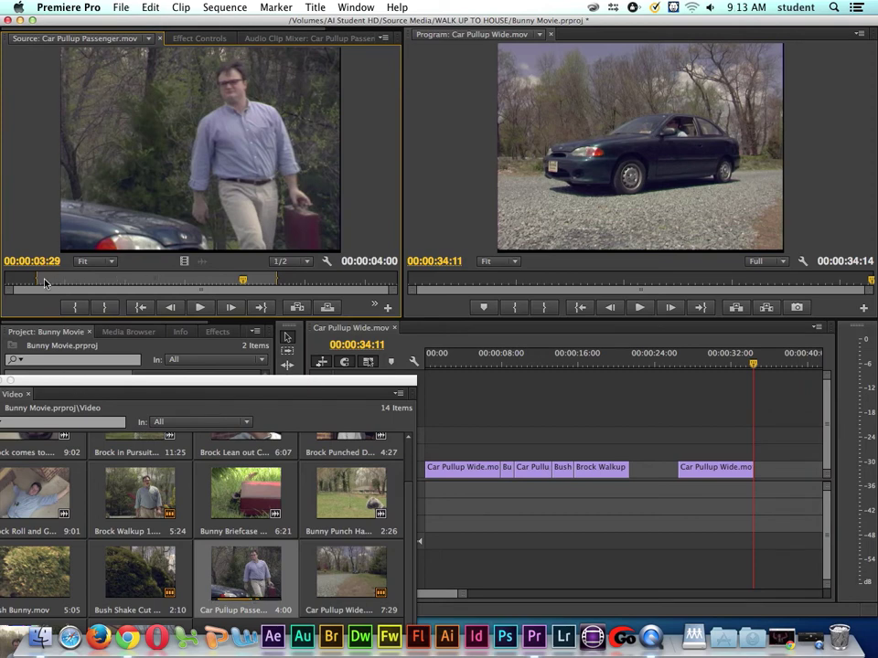
pyautogui.moveTo(44, 281); pyautogui.dragTo(151, 281)
pyautogui.moveTo(270, 240); pyautogui.dragTo(751, 464)
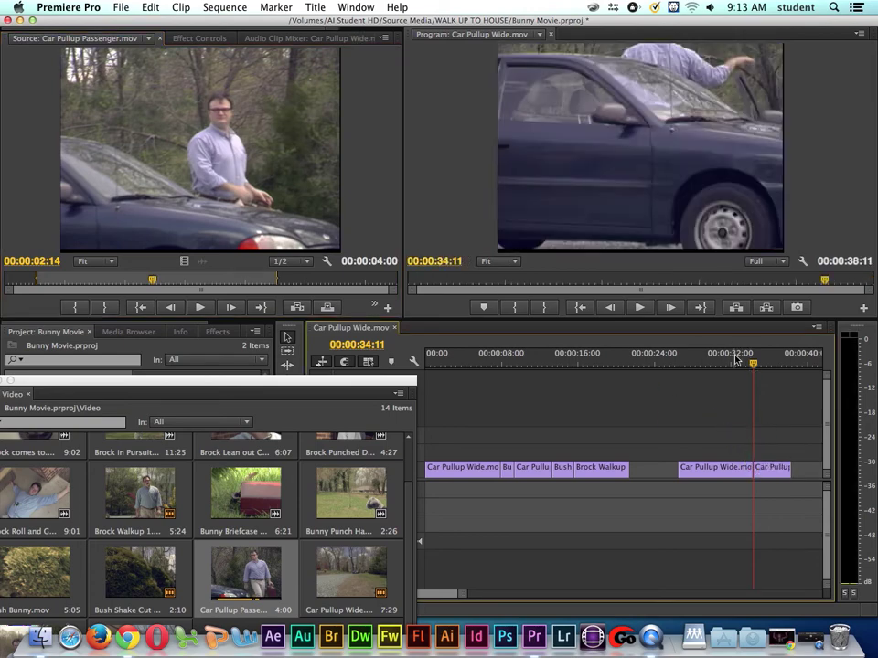
pyautogui.moveTo(736, 361)
pyautogui.mouseDown()
pyautogui.moveTo(758, 364)
pyautogui.moveTo(744, 365)
pyautogui.mouseUp()
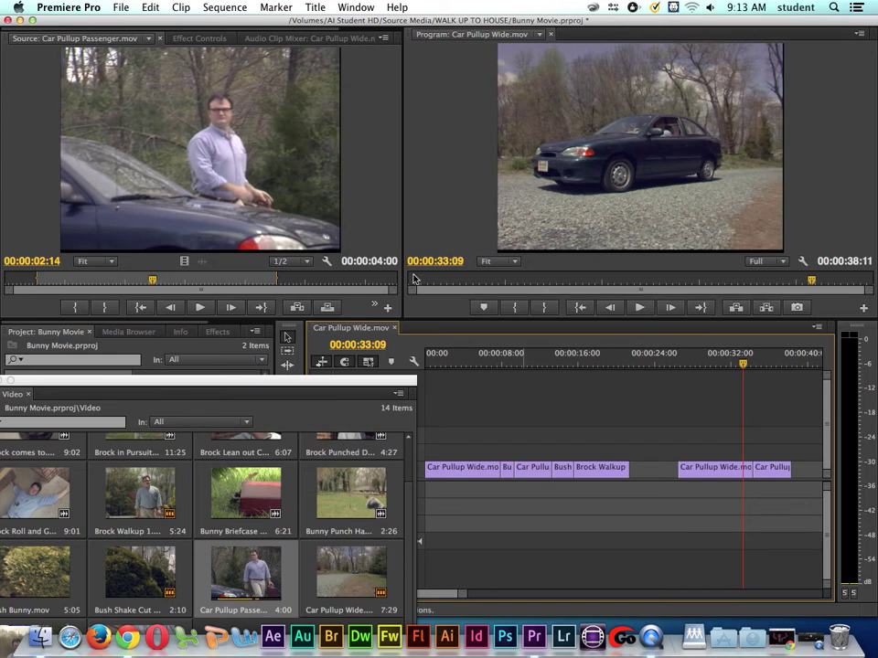
# Step: Apply the default transition at the cut between Car Pullup Wide and Car Pullup Passenger
pyautogui.moveTo(413, 317); pyautogui.dragTo(420, 154)
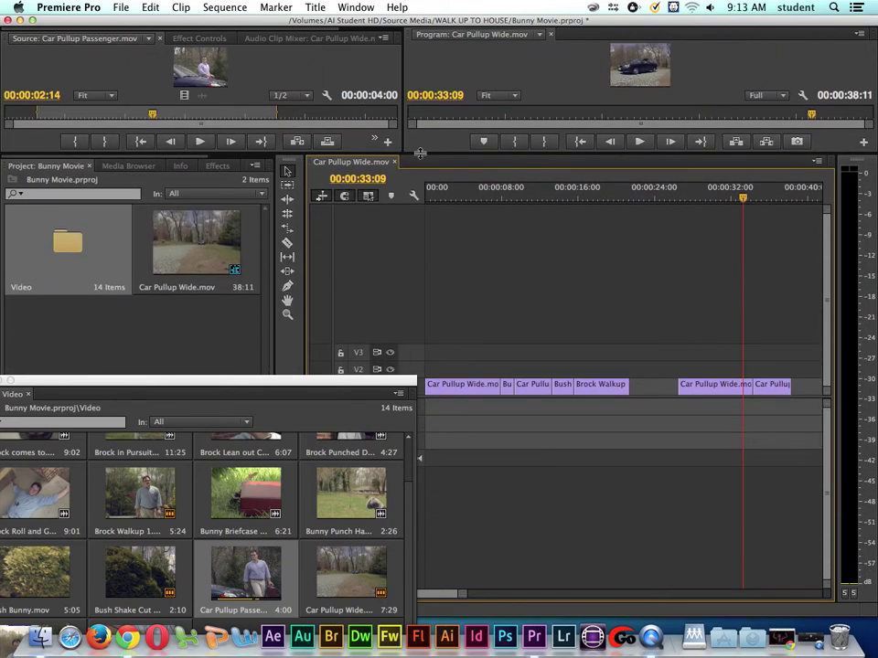
pyautogui.rightClick(751, 387)
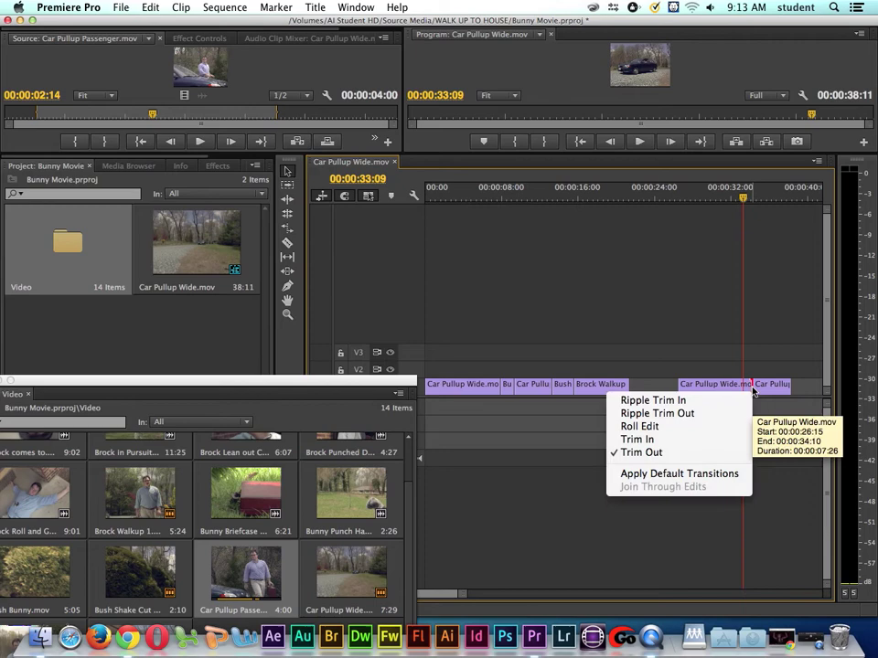
pyautogui.click(700, 475)
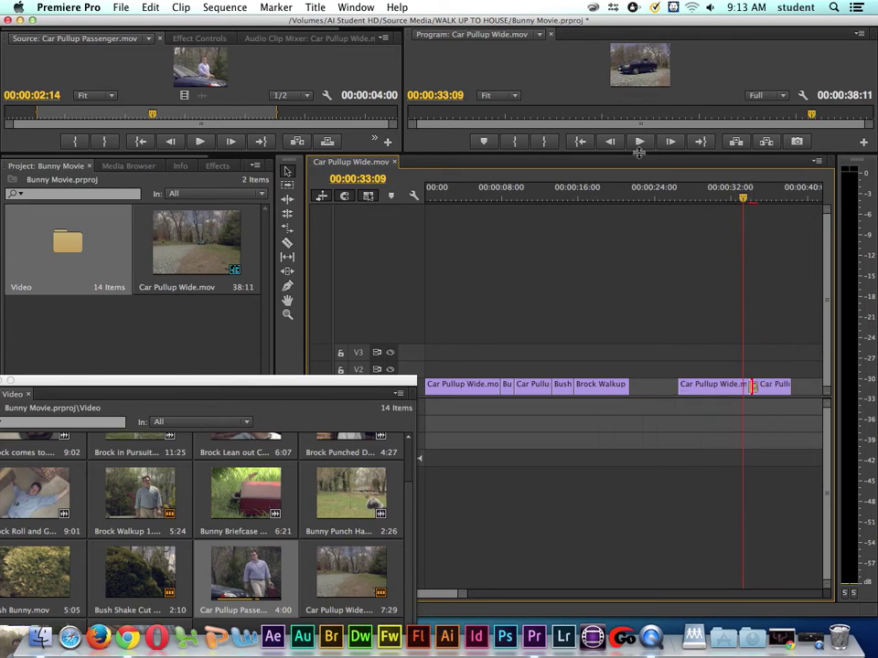
pyautogui.moveTo(638, 152); pyautogui.dragTo(646, 293)
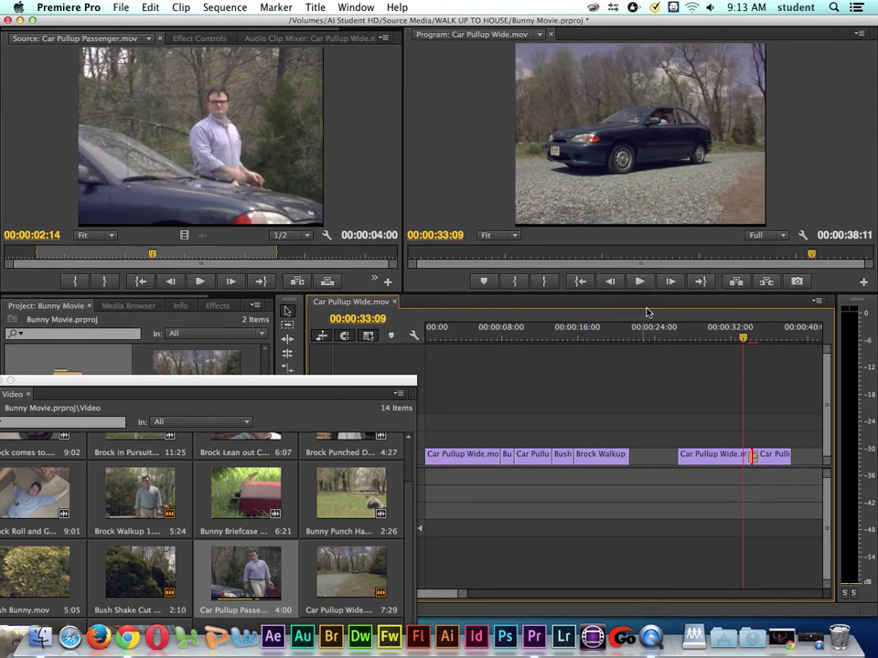
pyautogui.moveTo(743, 340); pyautogui.dragTo(724, 347)
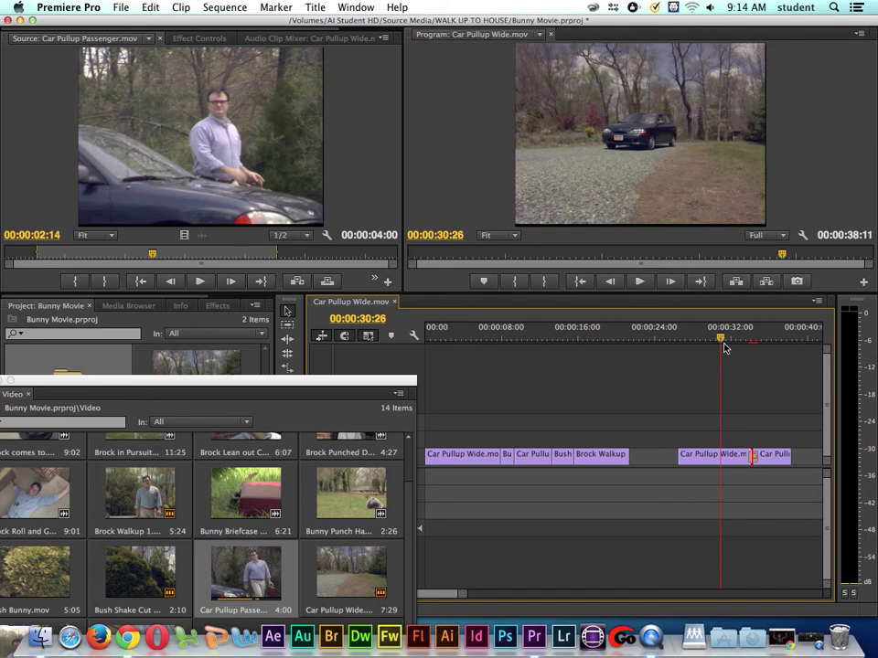
pyautogui.press('space')
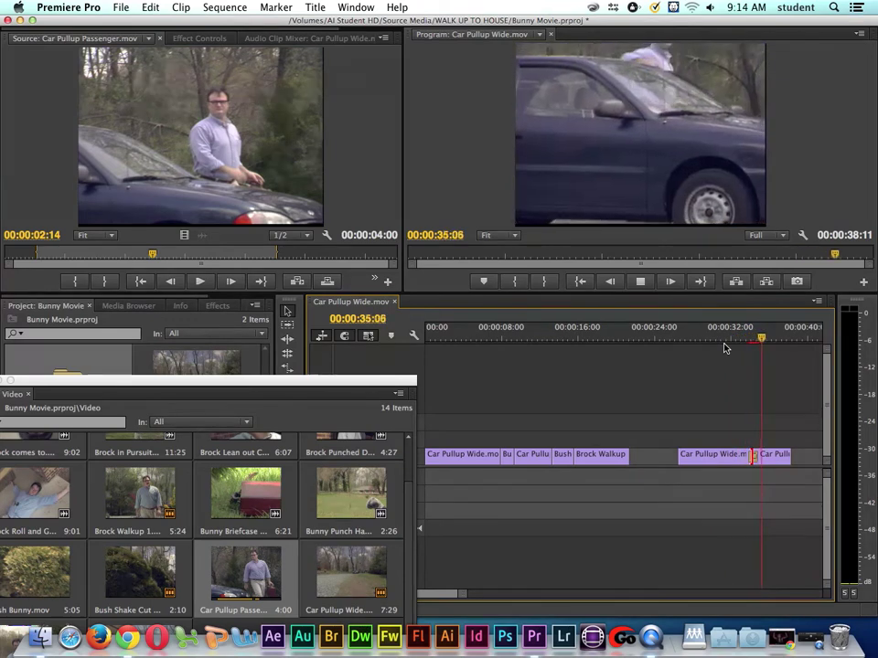
pyautogui.press('space')
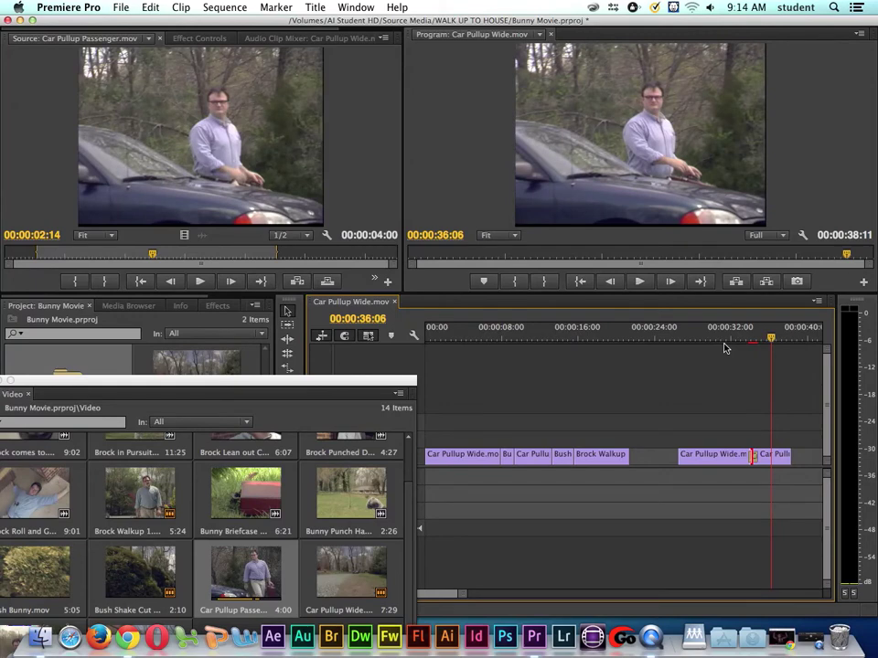
pyautogui.moveTo(767, 336)
pyautogui.mouseDown()
pyautogui.moveTo(742, 341)
pyautogui.moveTo(762, 339)
pyautogui.mouseUp()
pyautogui.moveTo(473, 337)
pyautogui.mouseDown()
pyautogui.moveTo(500, 337)
pyautogui.moveTo(476, 337)
pyautogui.mouseUp()
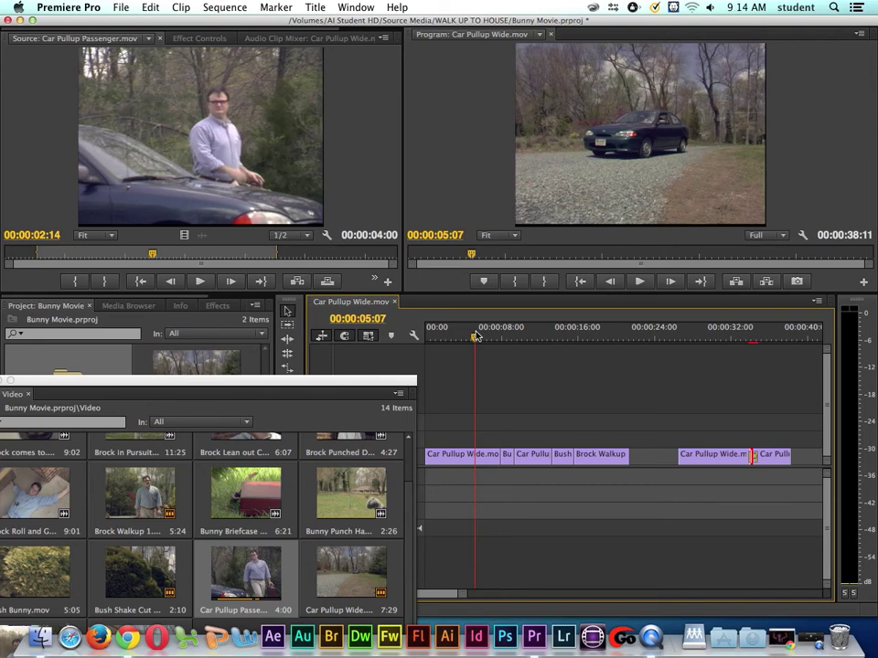
pyautogui.moveTo(476, 337); pyautogui.dragTo(510, 336)
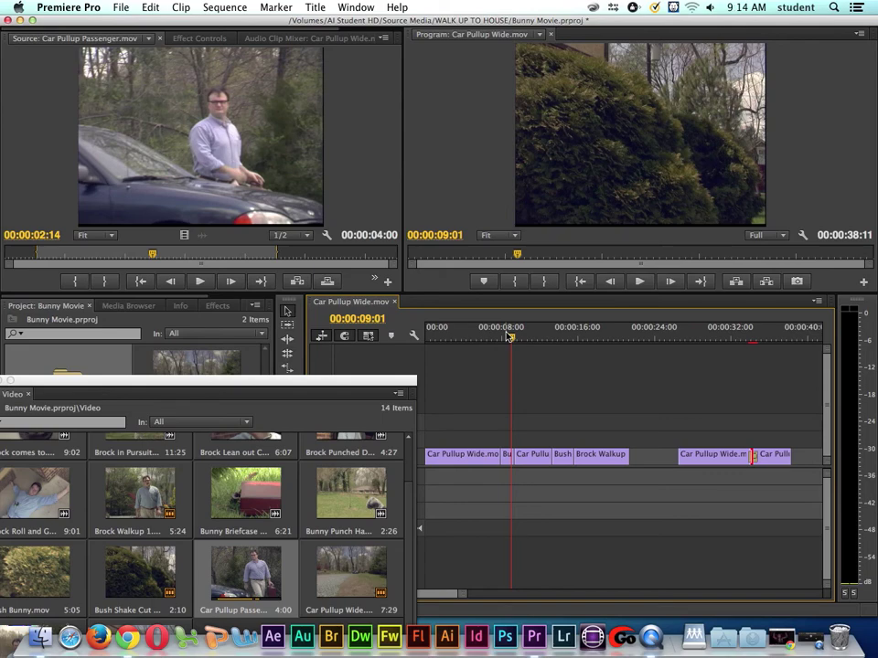
pyautogui.moveTo(511, 337); pyautogui.dragTo(560, 338)
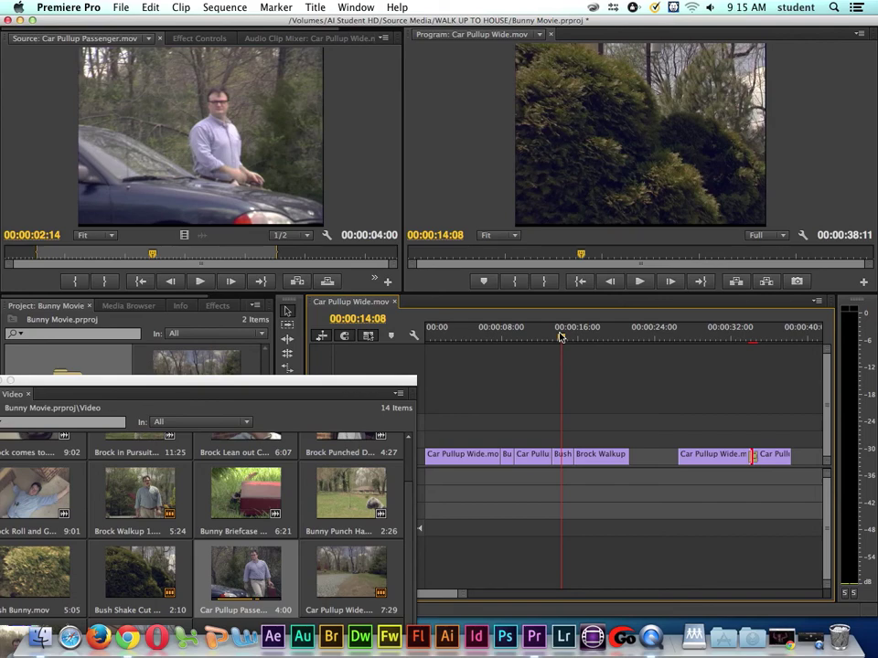
pyautogui.moveTo(560, 337); pyautogui.dragTo(746, 338)
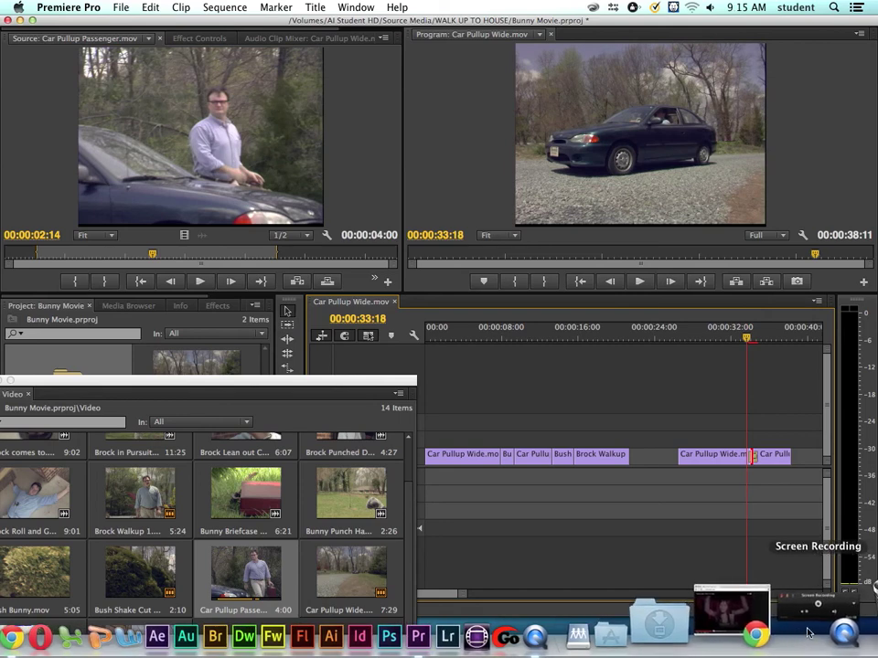
pyautogui.click(808, 633)
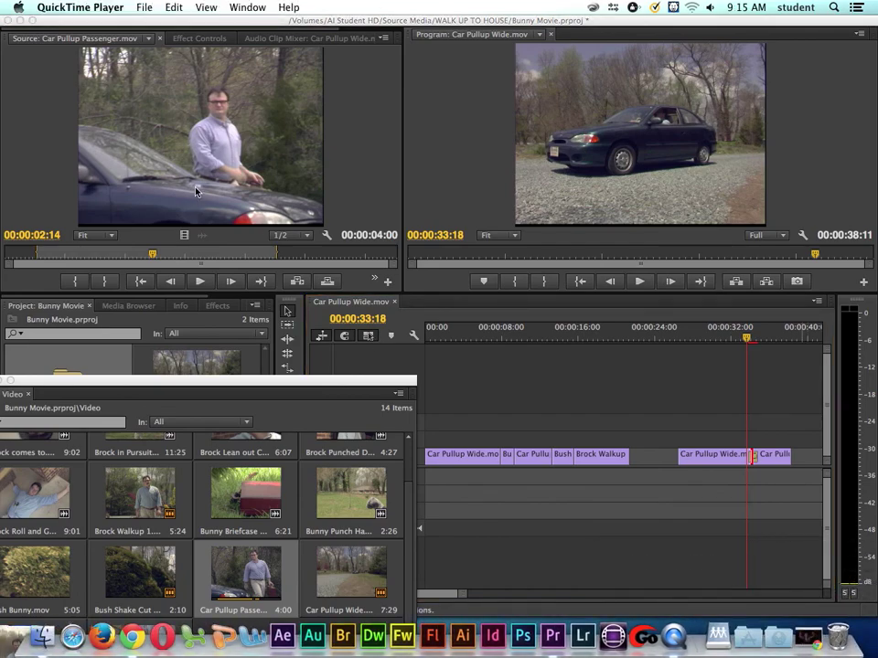